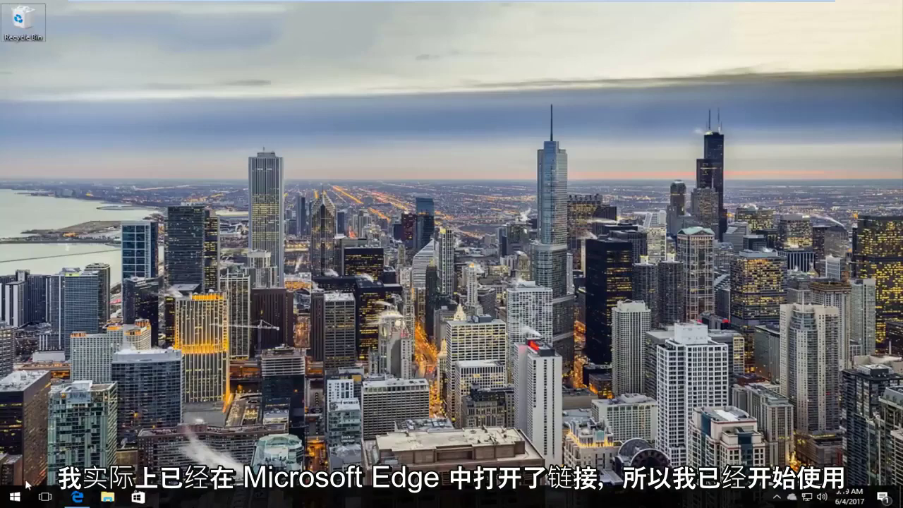
Restore and maximize Edge on the Visual C++ 2010 x86 download page, then scroll through it
left_click(79, 497)
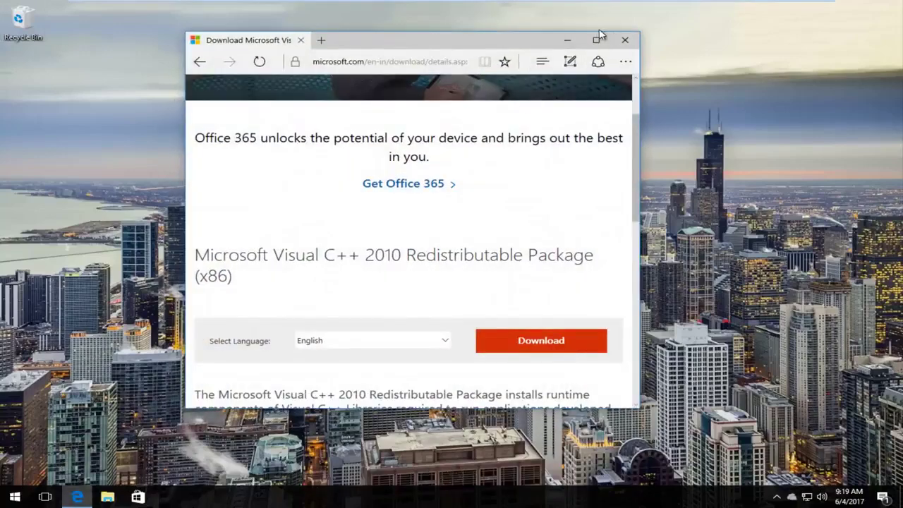
left_click(600, 39)
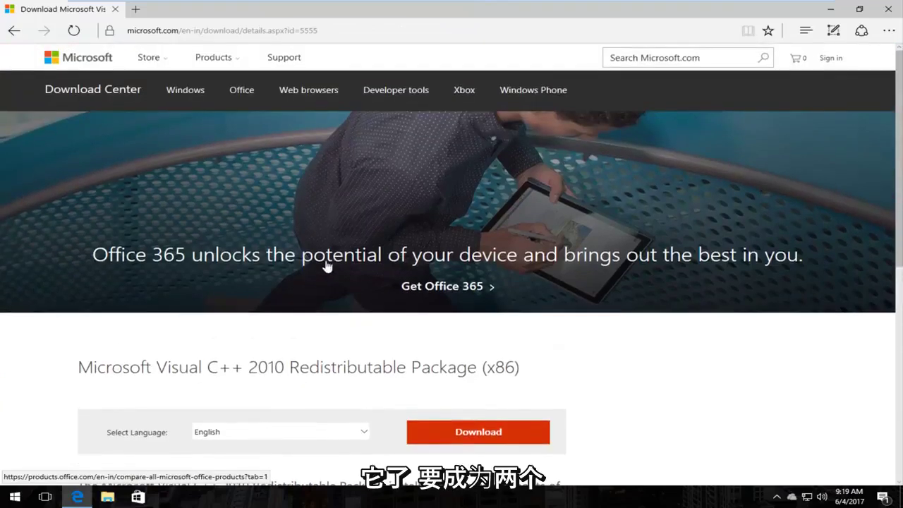
scroll(309, 273, "down", 1)
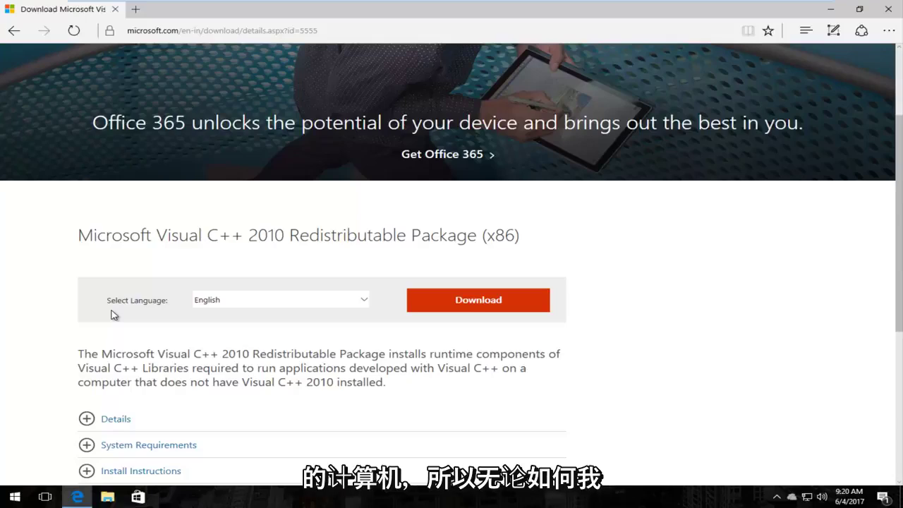
scroll(108, 244, "down", 2)
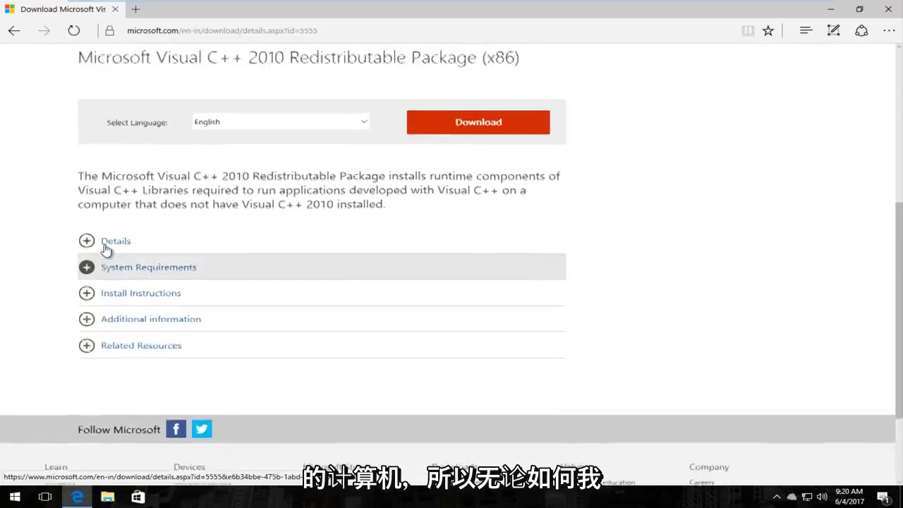
scroll(103, 243, "up", 2)
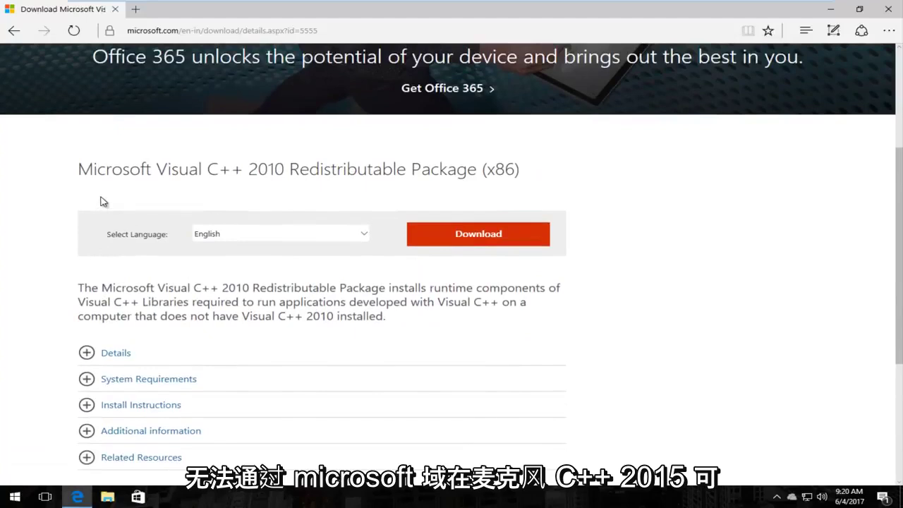
scroll(97, 223, "down", 1)
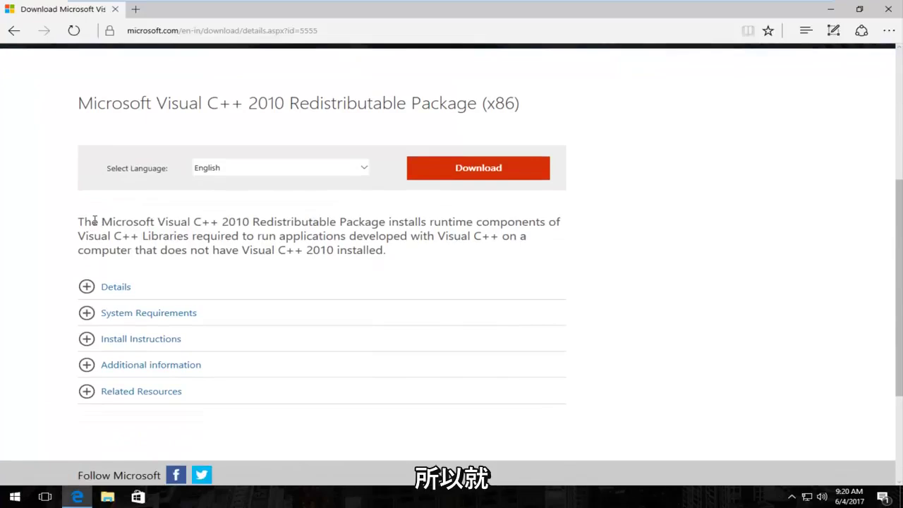
scroll(95, 221, "up", 1)
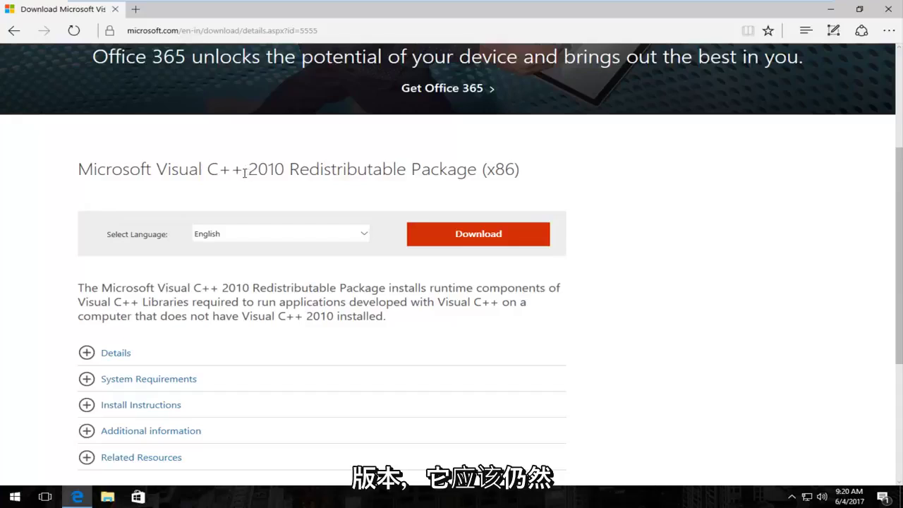
scroll(240, 173, "down", 3)
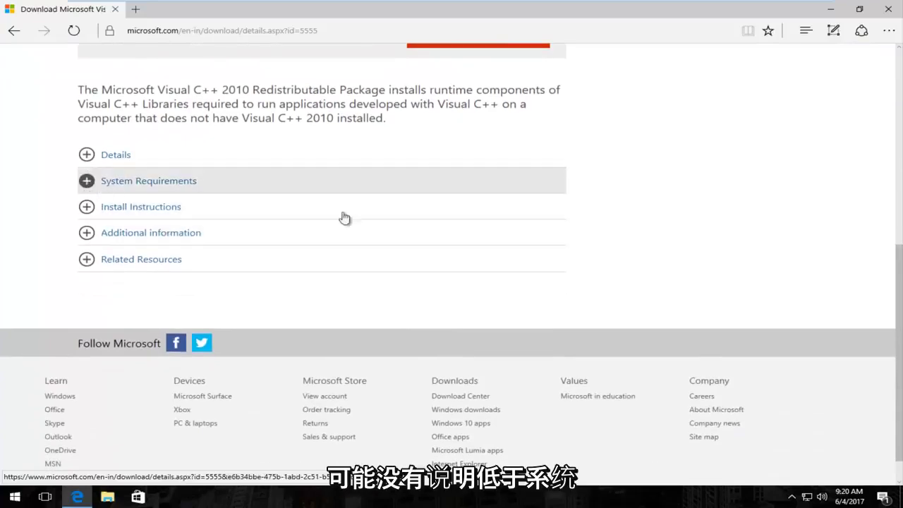
left_click(86, 185)
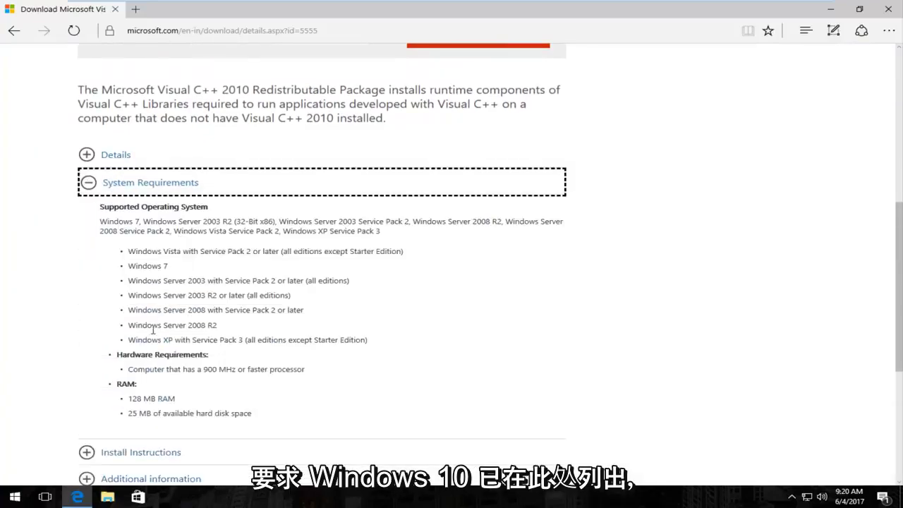
scroll(106, 331, "up", 2)
left_click(88, 314)
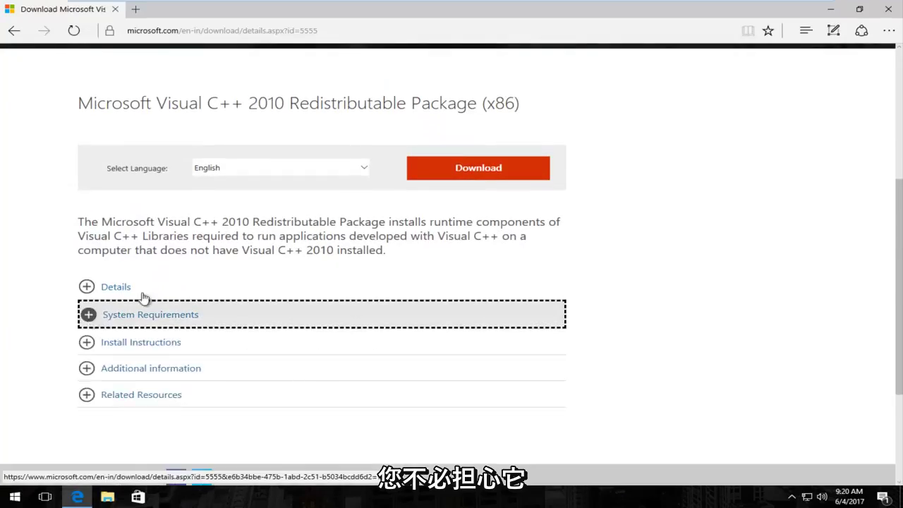
left_click(22, 192)
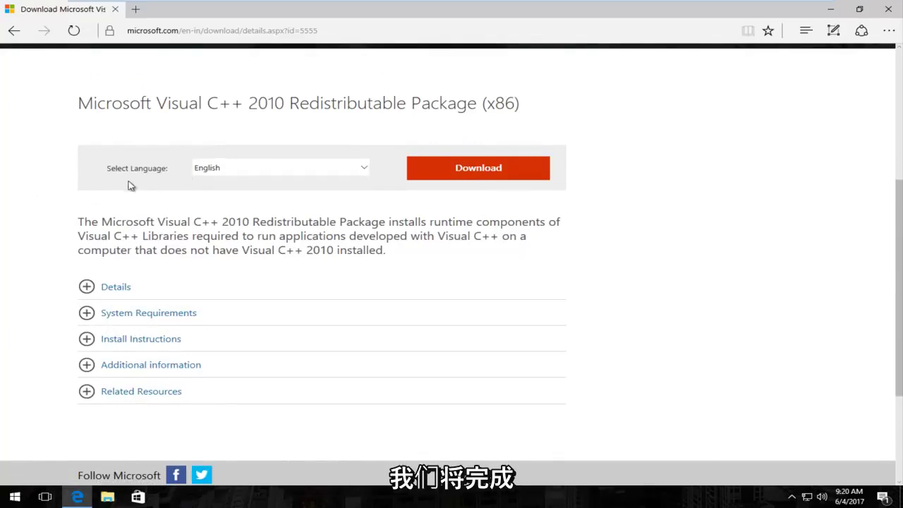
scroll(237, 175, "up", 2)
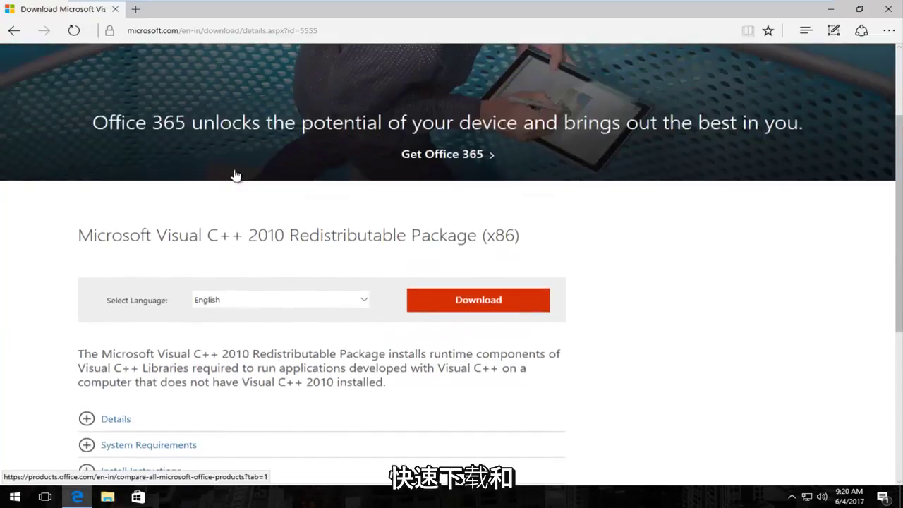
scroll(236, 175, "down", 1)
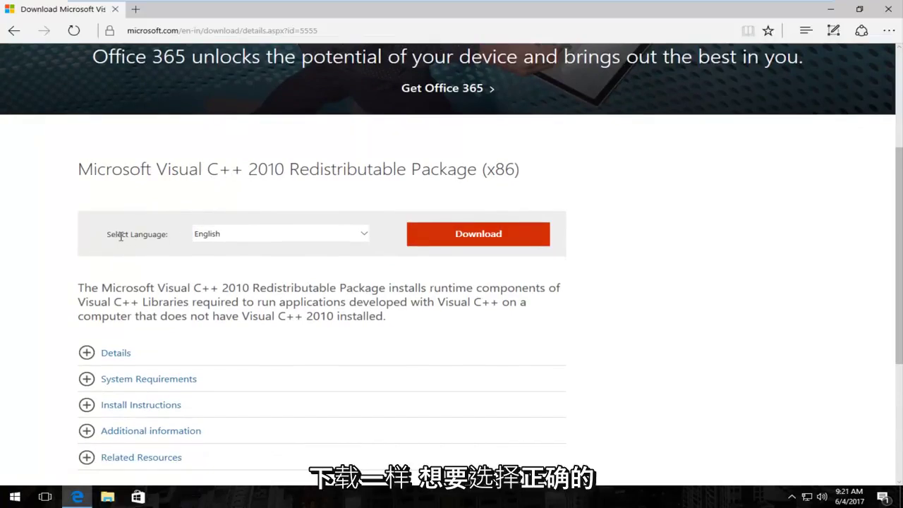
Keep English as the download language and start the download
left_click(243, 238)
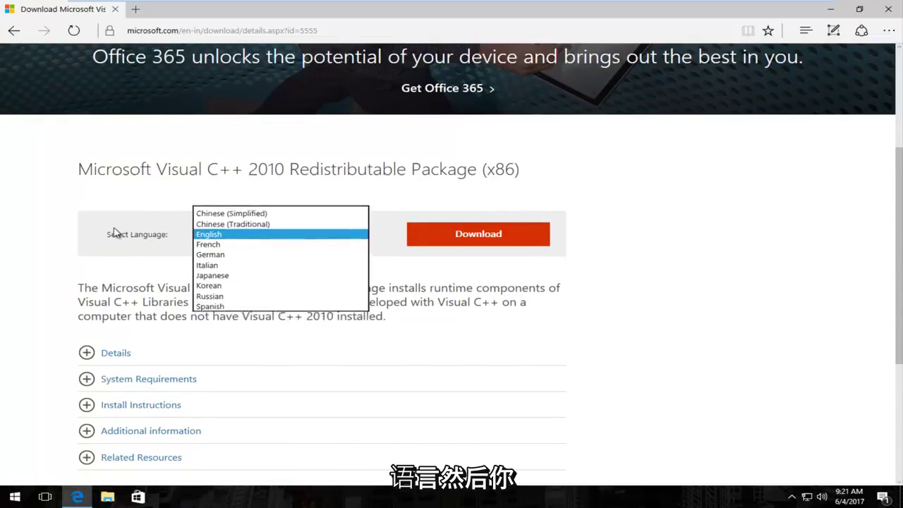
left_click(220, 237)
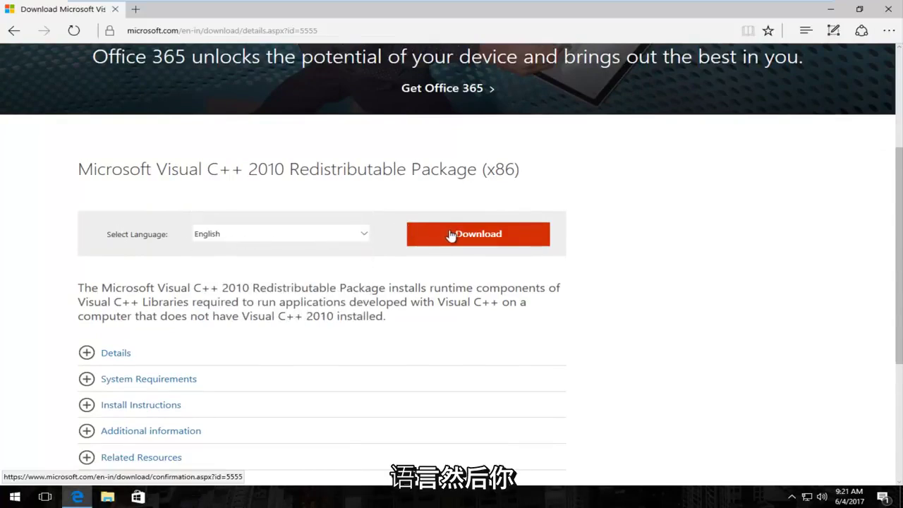
left_click(480, 238)
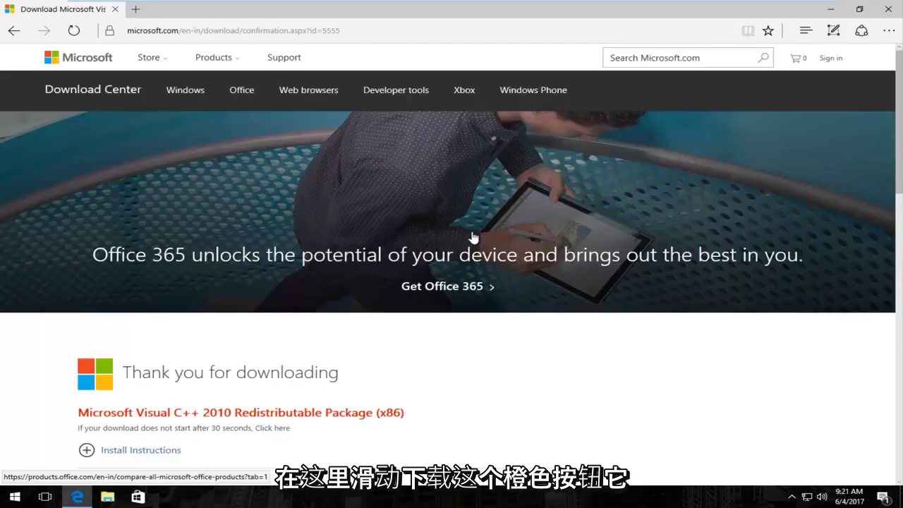
Save the vcredist_x86.exe installer and dismiss the finished-download notice
scroll(466, 240, "down", 3)
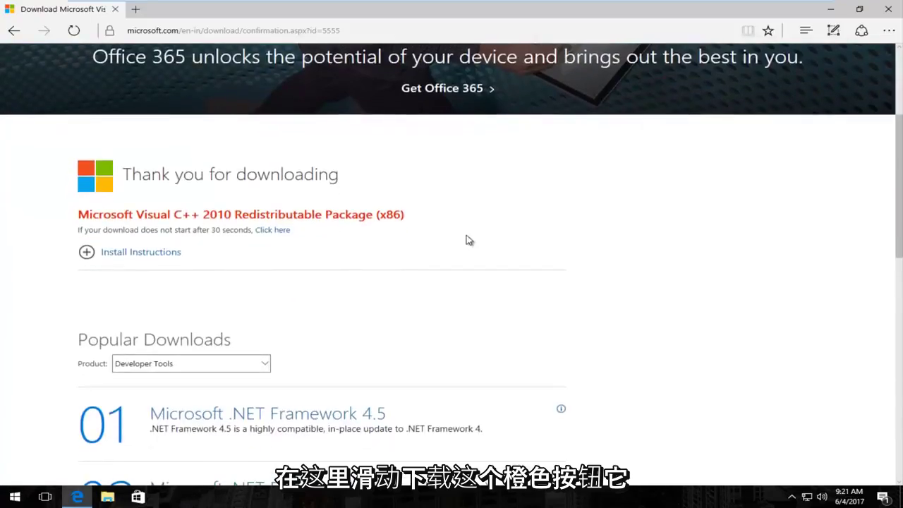
scroll(465, 241, "down", 1)
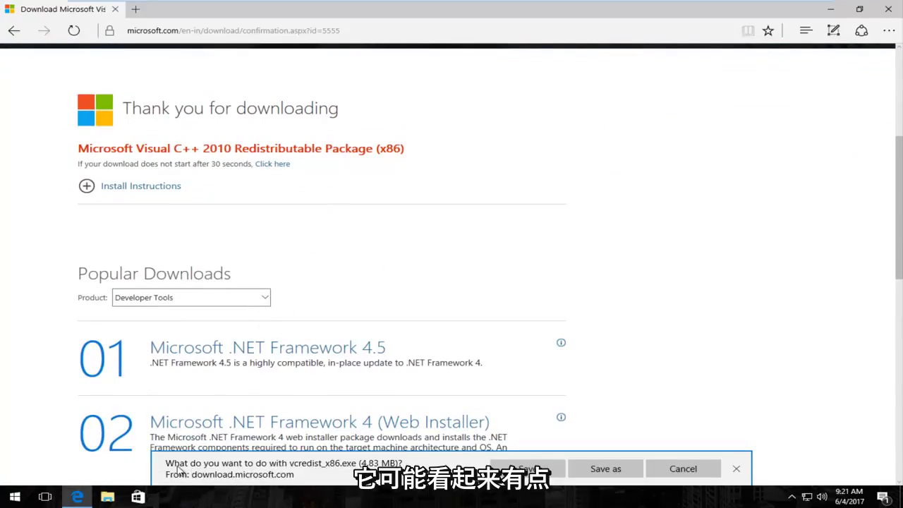
scroll(119, 459, "up", 1)
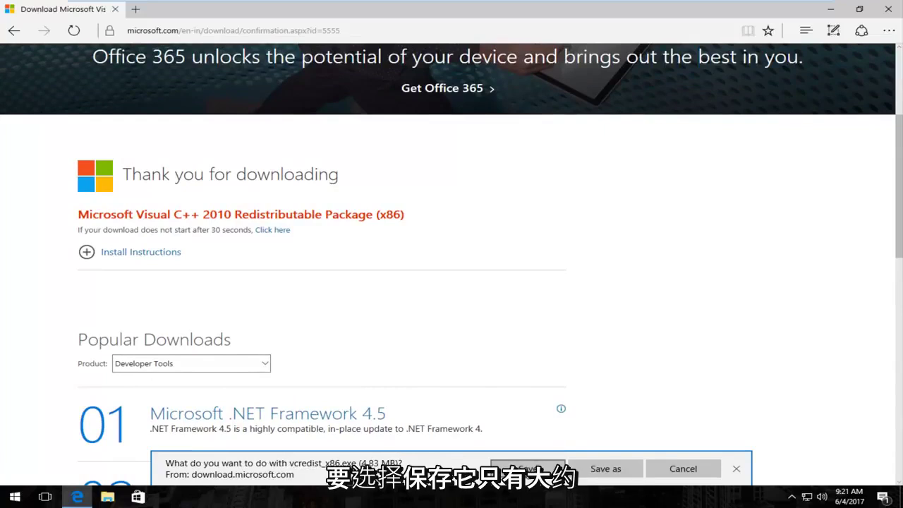
left_click(528, 468)
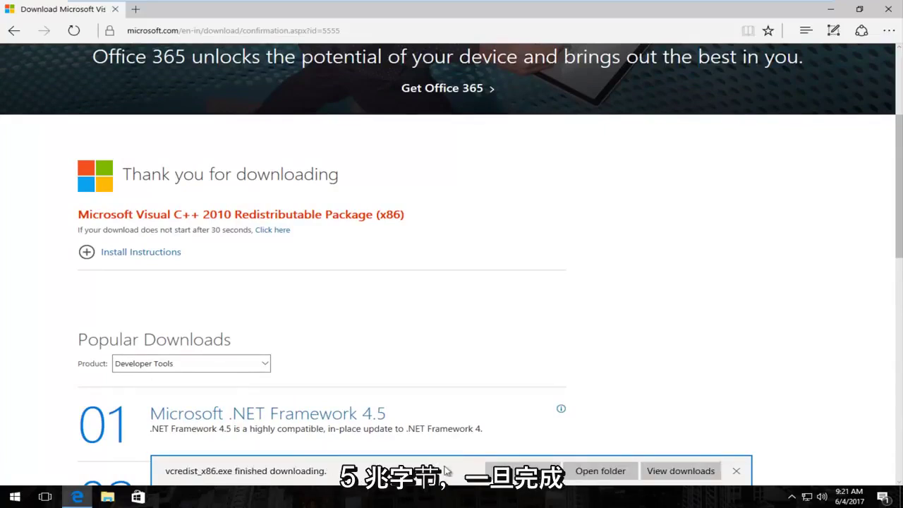
left_click(522, 471)
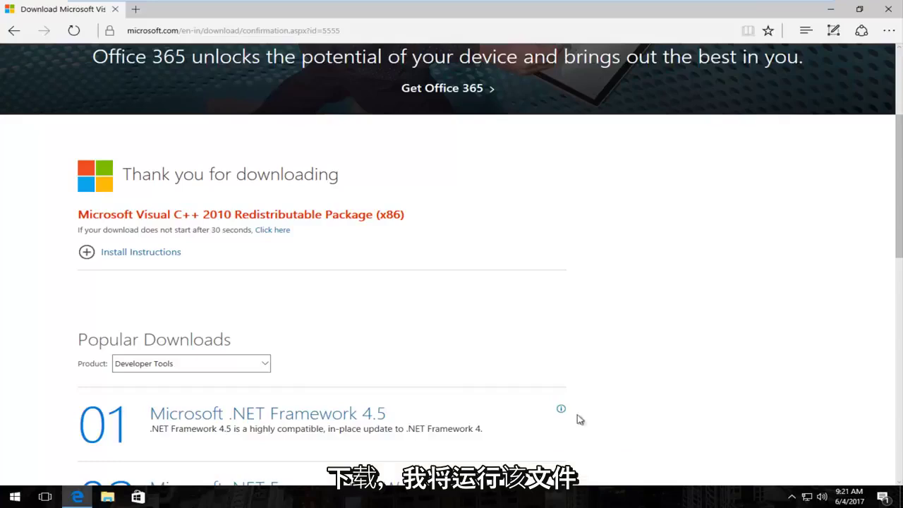
Minimize Edge, approve the UAC prompt, accept the license terms and start the x86 install
left_click(830, 10)
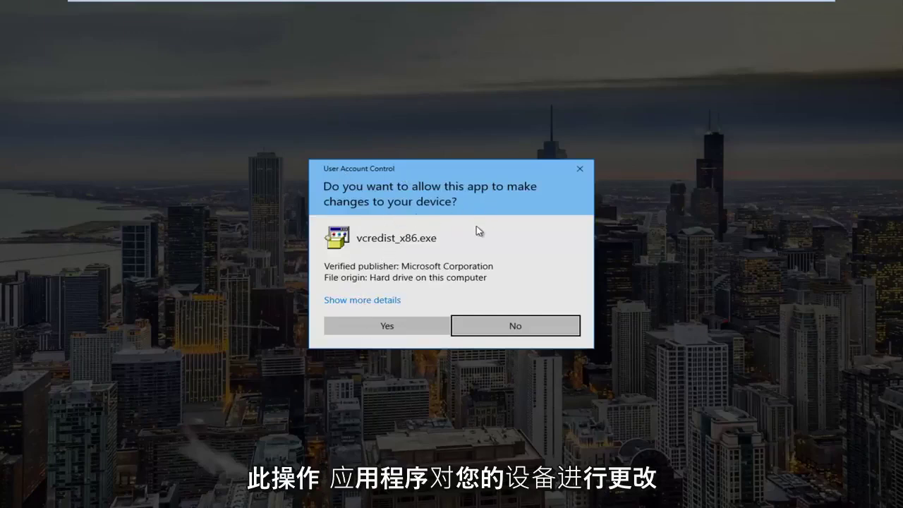
left_click(374, 328)
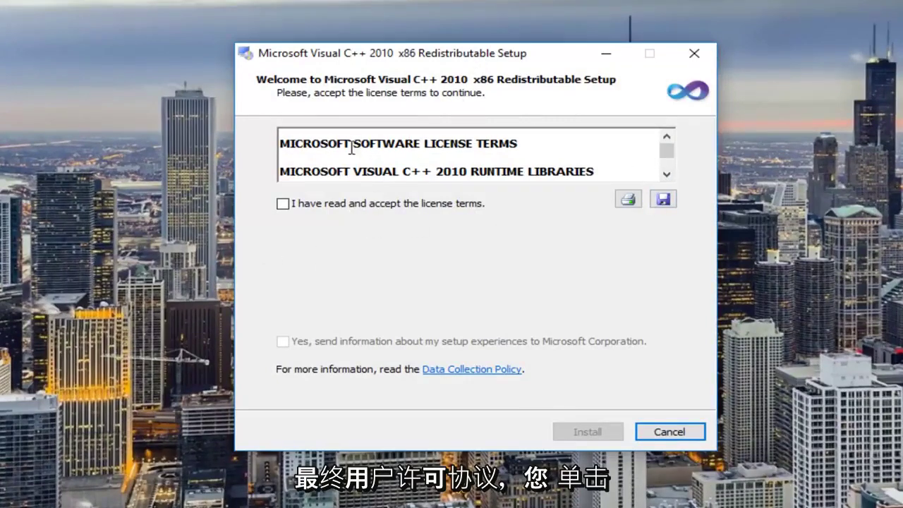
scroll(344, 178, "down", 2)
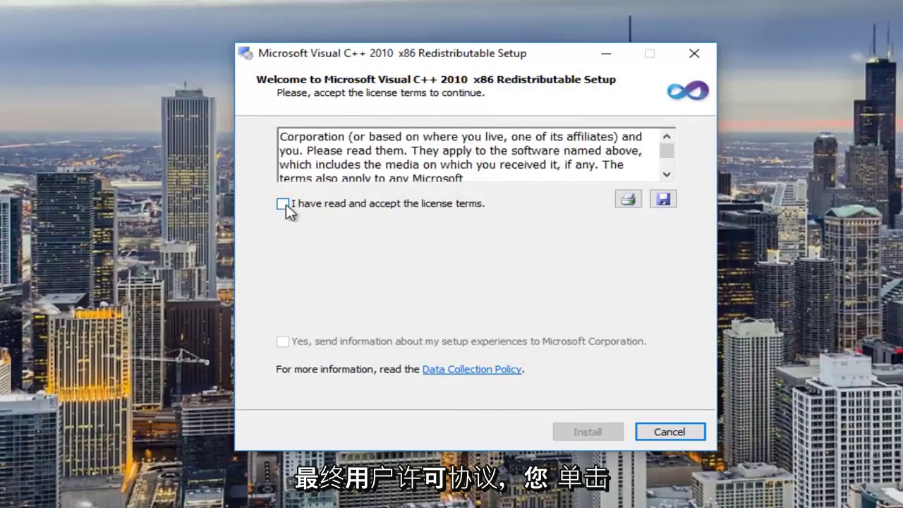
left_click(283, 204)
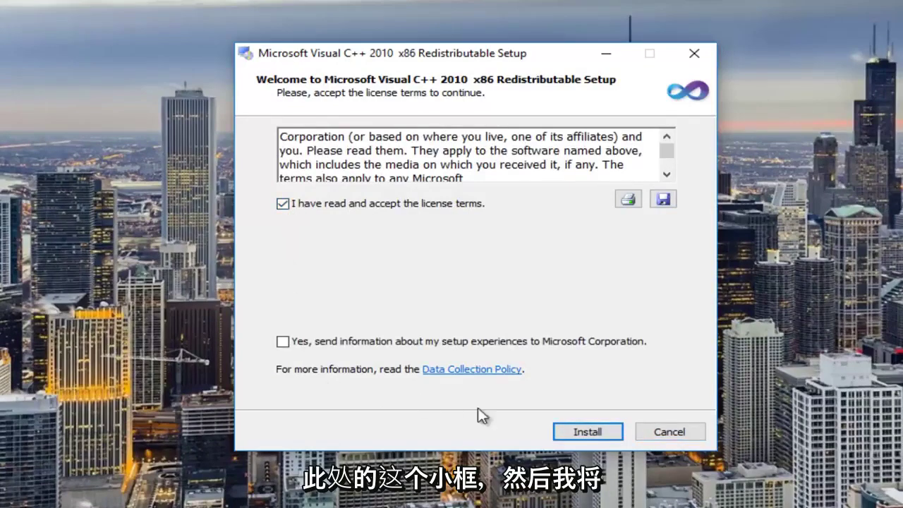
left_click(579, 435)
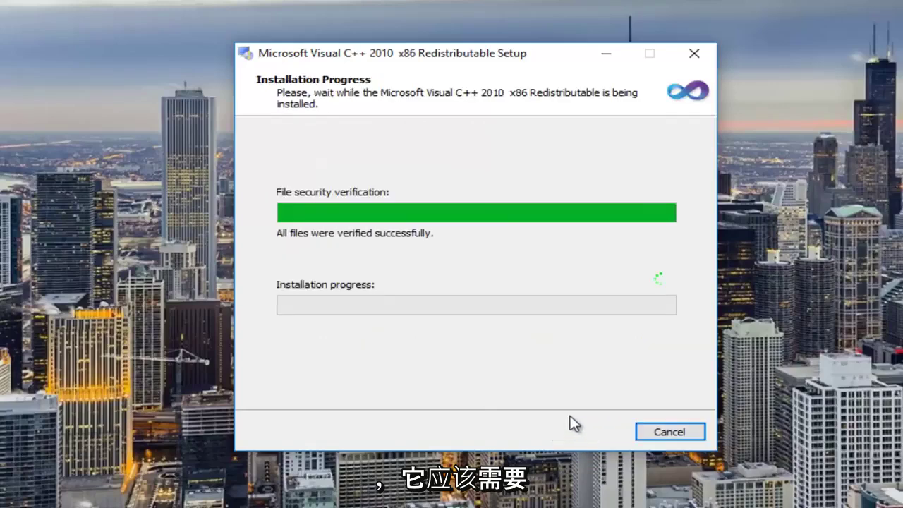